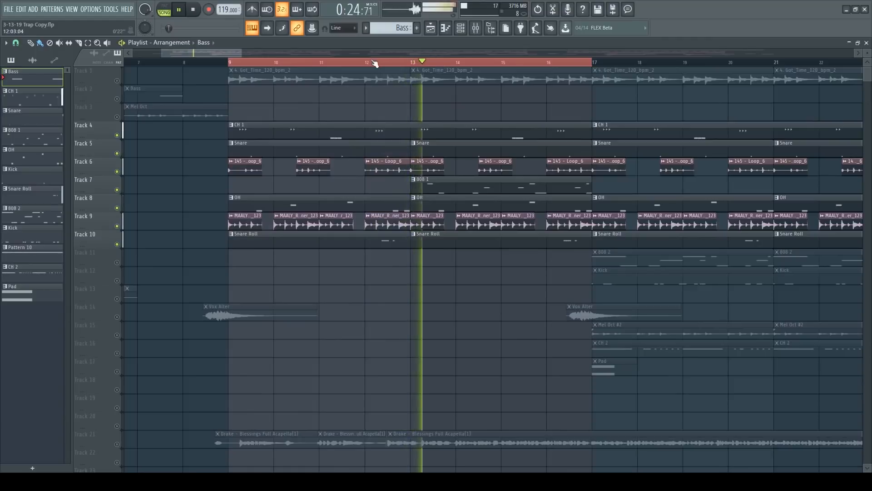
Play the intro and the section starting at bar 9 to examine how the layers enter
left_click_drag(221, 52, 225, 54)
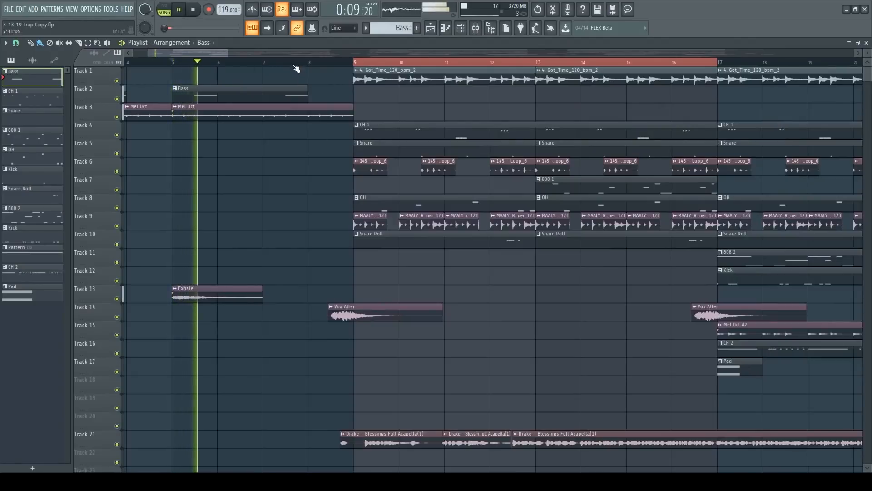
scroll(297, 68, "down", 2)
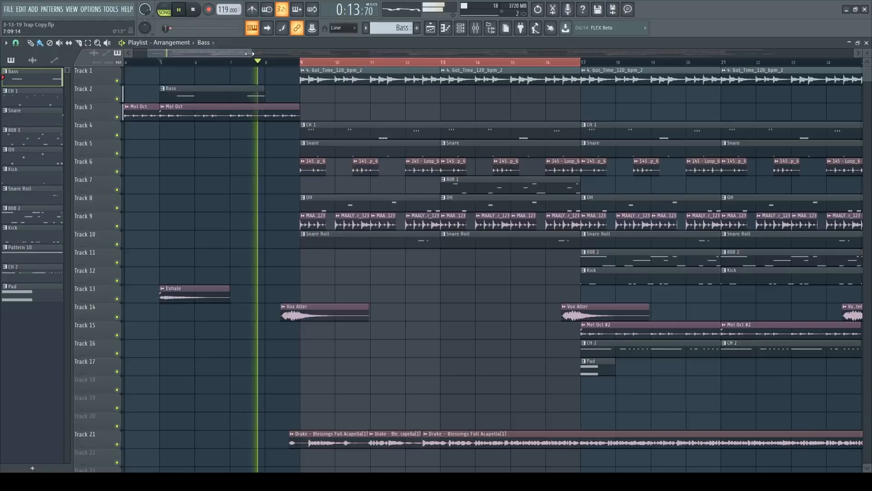
scroll(268, 66, "up", 3)
scroll(283, 68, "up", 2)
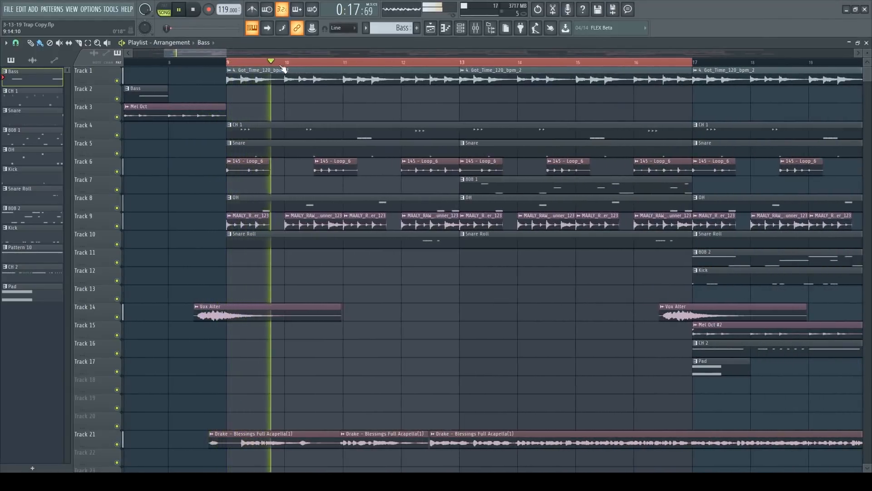
mouse_move(226, 54)
left_mouse_down()
mouse_move(245, 54)
mouse_move(229, 57)
left_mouse_up()
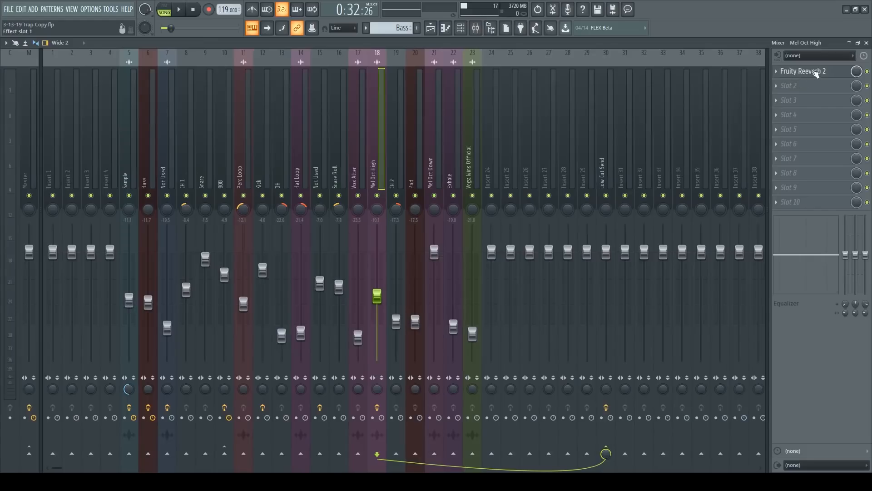
Play the section from bar 17 to hear the Mel Oct #2 melody together with the main sample
left_click_drag(353, 366, 417, 234)
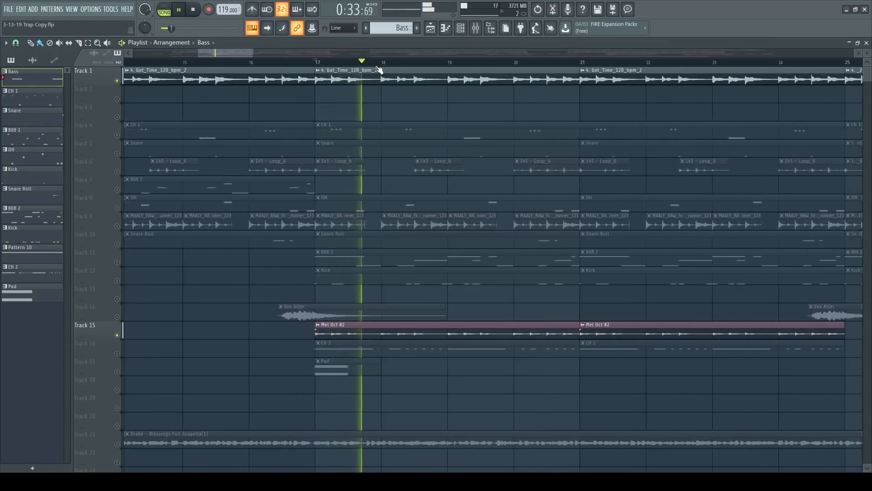
scroll(379, 69, "down", 2)
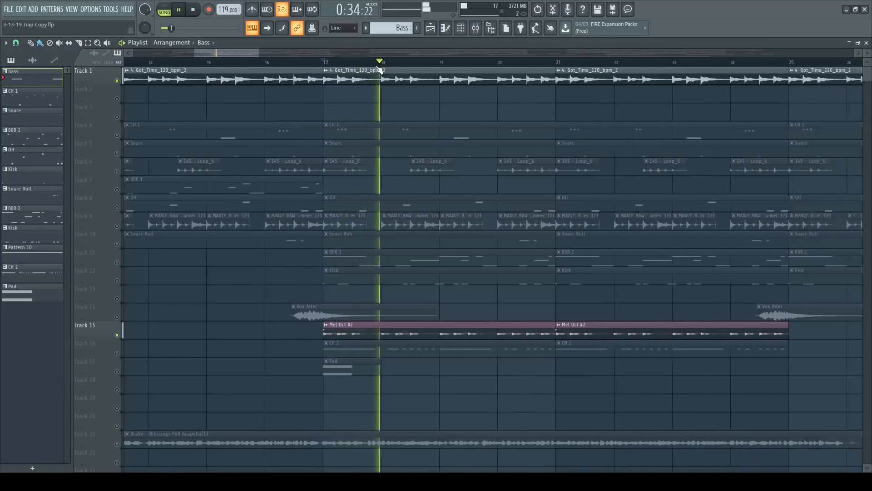
scroll(379, 69, "down", 2)
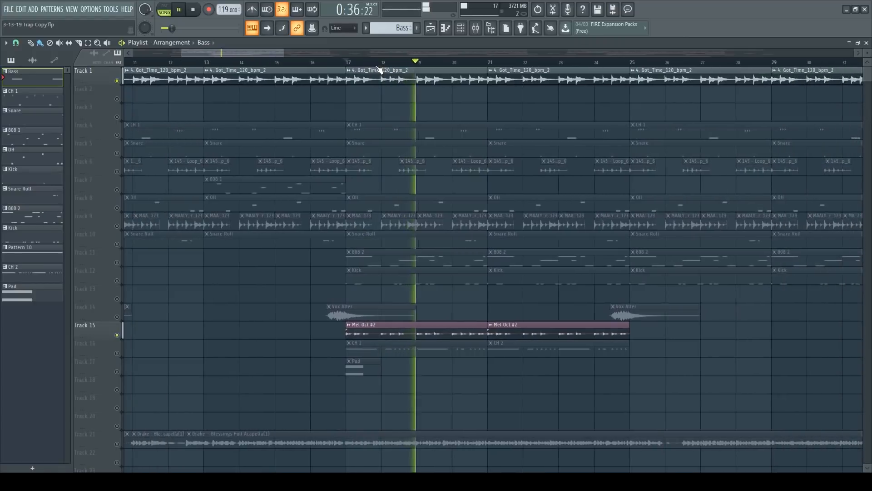
scroll(379, 70, "down", 2)
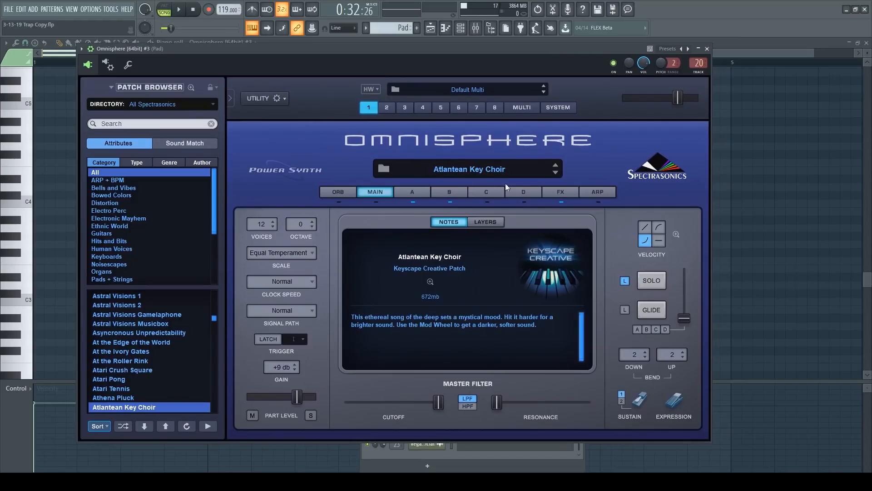
Close the pad's Omnisphere window and audition the Pad pattern's notes on their own in the piano roll
left_click(707, 48)
scroll(300, 156, "up", 5)
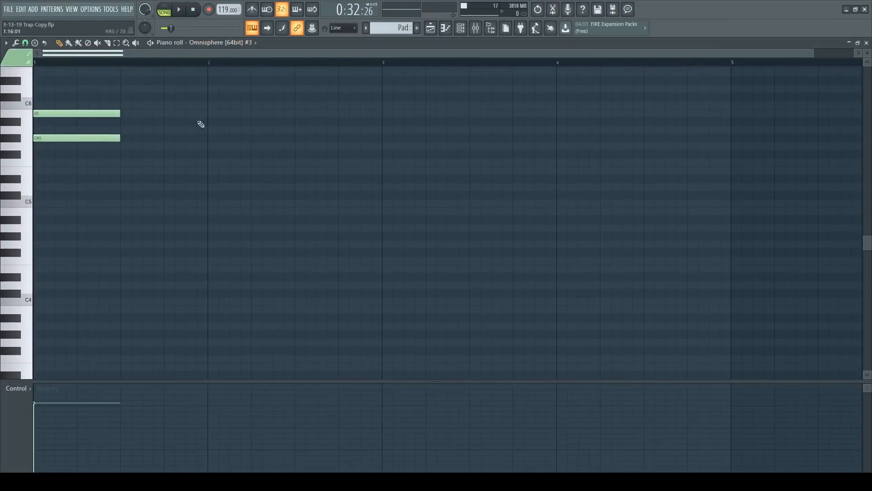
scroll(200, 124, "up", 3)
left_click(165, 8)
key("space")
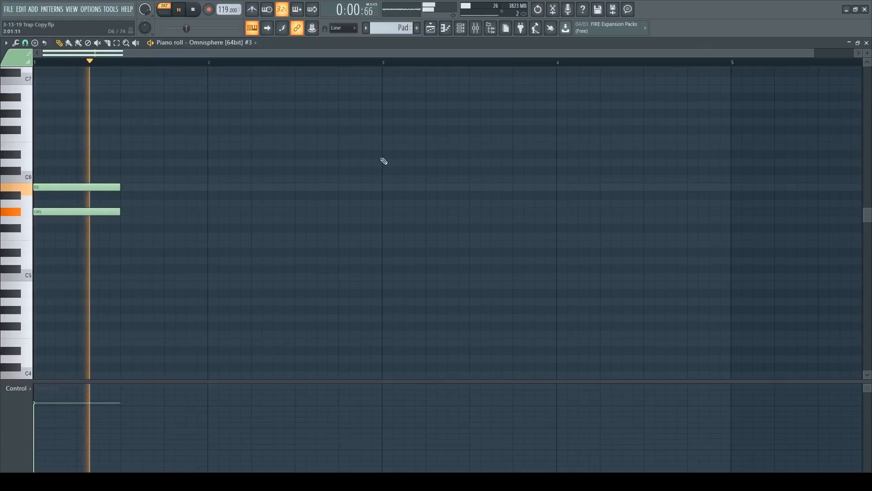
left_click(196, 12)
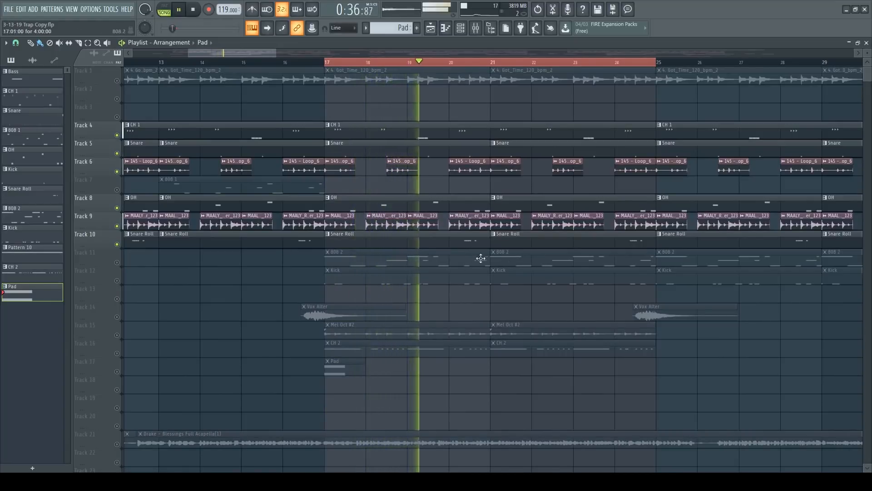
Unmute the 808 2 track and review its pattern's notes in the piano roll during playback
left_click(117, 262)
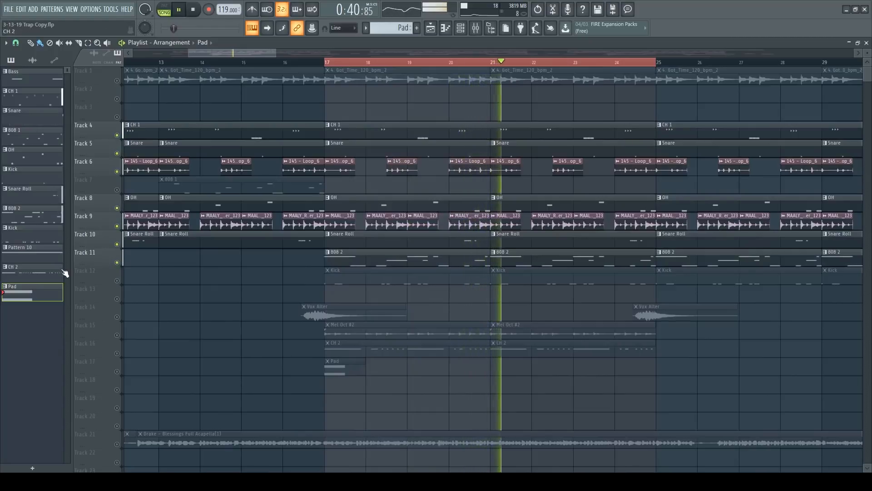
double_click(43, 215)
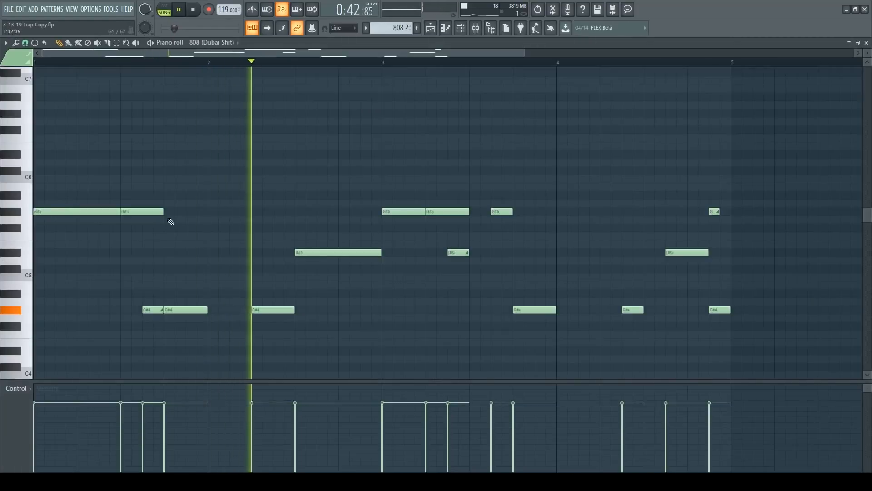
scroll(397, 64, "down", 2)
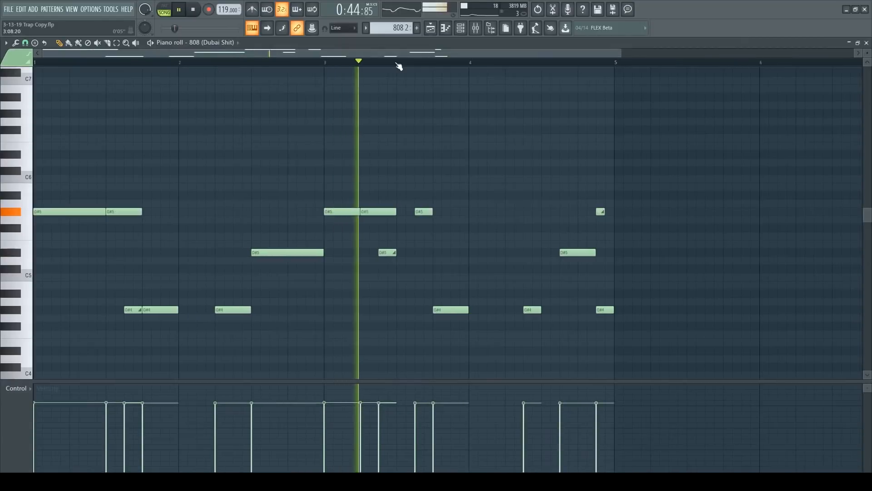
left_click(866, 43)
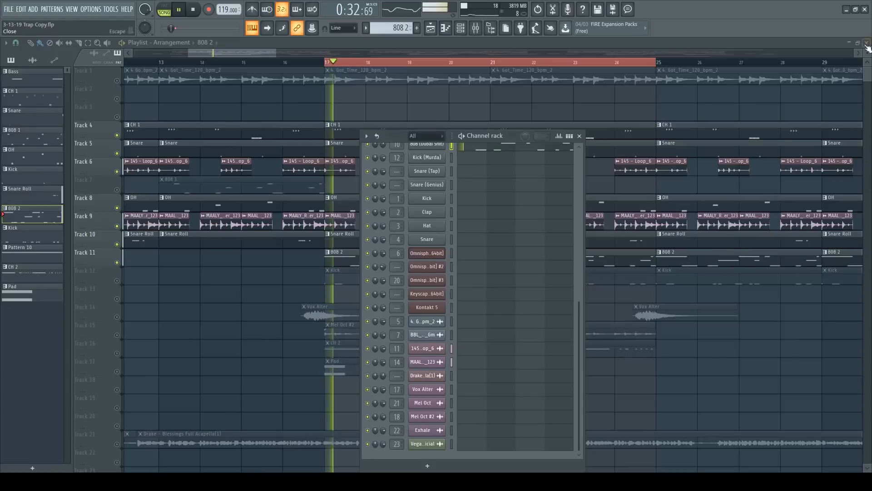
Unmute the Kick track and the CH 2 track for the section starting at bar 17
left_click_drag(267, 53, 274, 54)
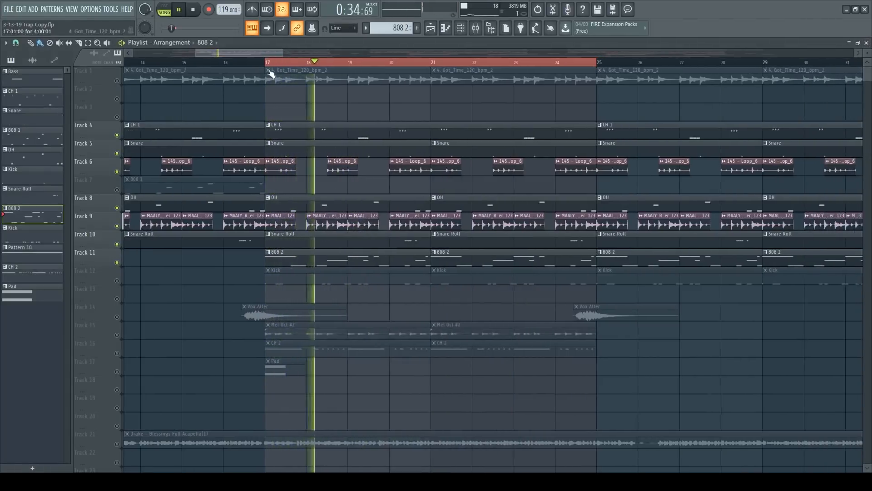
scroll(270, 76, "down", 1)
left_click(117, 262)
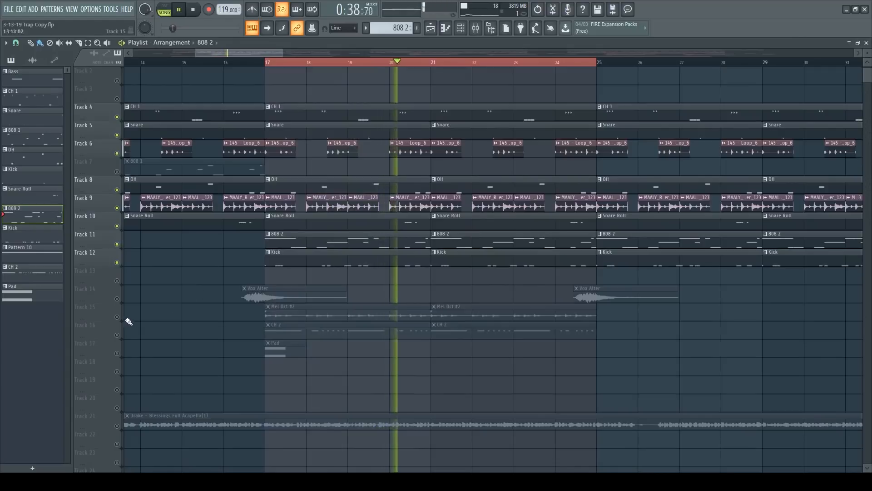
left_click(117, 335)
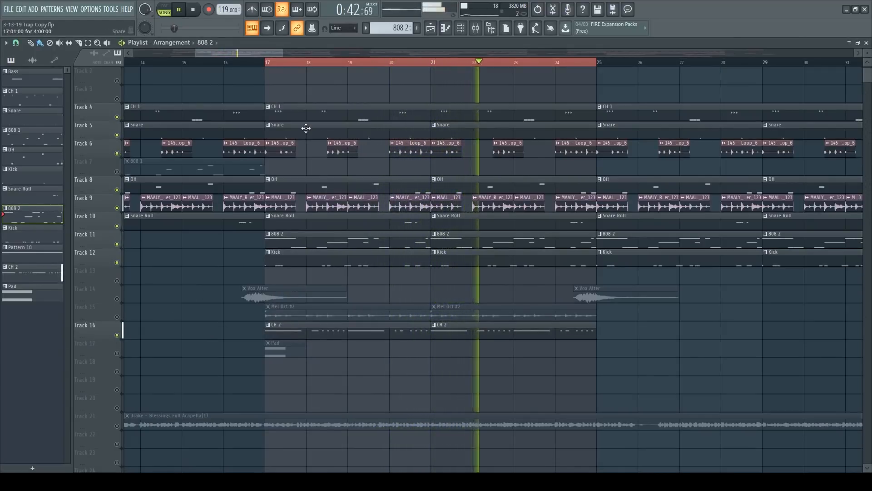
Review the CH 2 hi-hat notes in the piano roll, then return to the playlist with the channel rack closed
double_click(44, 274)
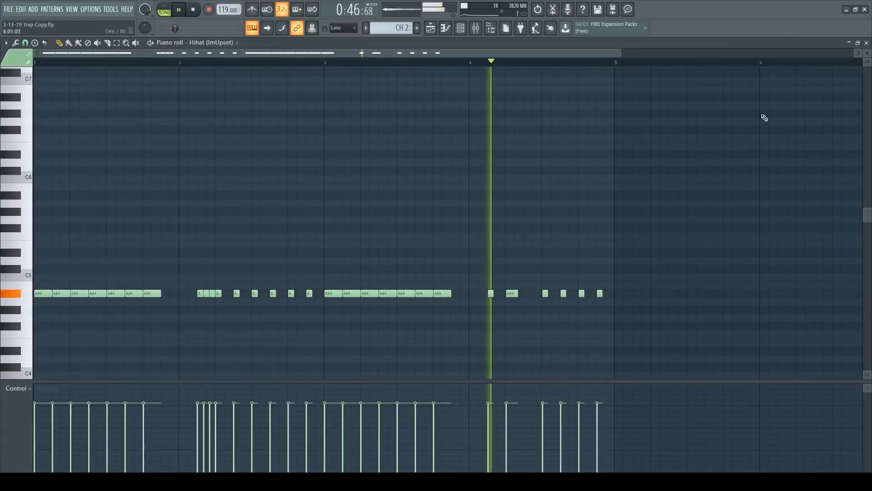
left_click(866, 43)
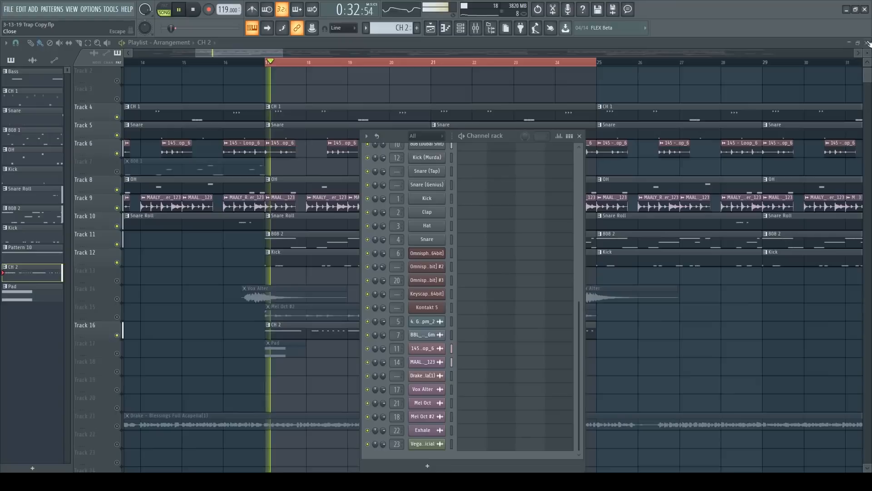
key("F6")
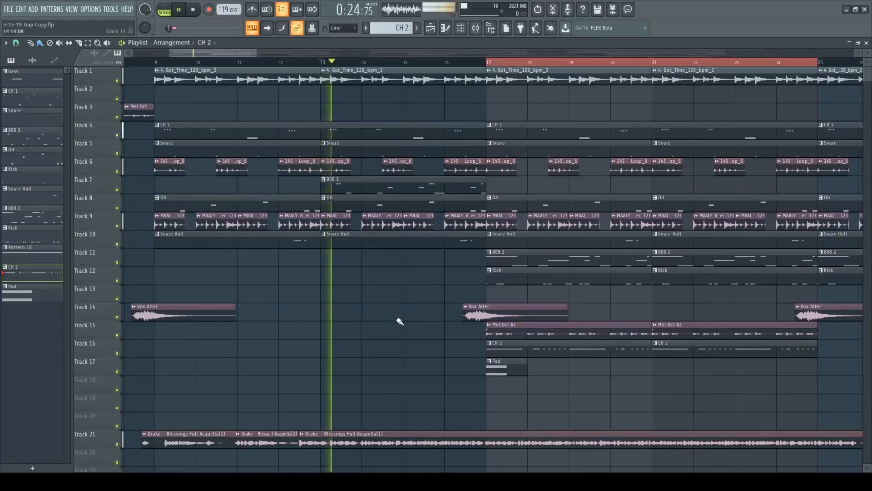
Play the full arrangement from about bar 13 through the bar 17 section to examine the transition and added layers
scroll(399, 321, "down", 2)
scroll(399, 321, "up", 2)
left_click_drag(228, 55, 251, 58)
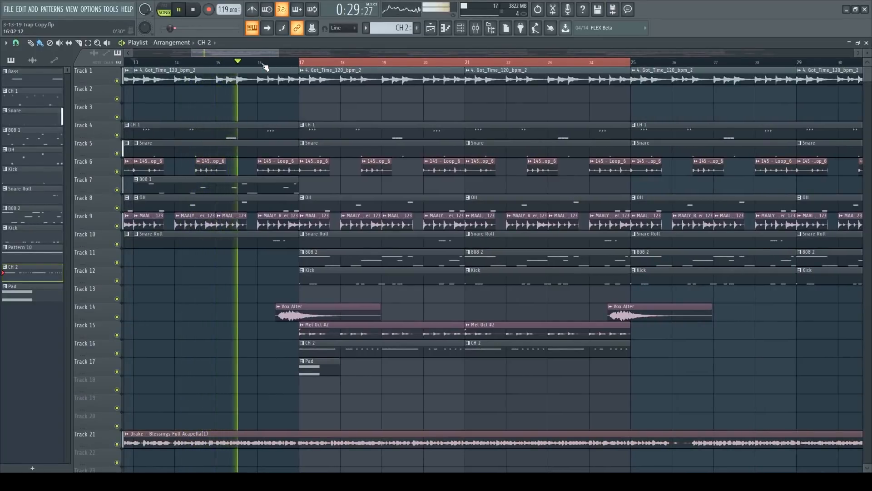
scroll(264, 67, "down", 3)
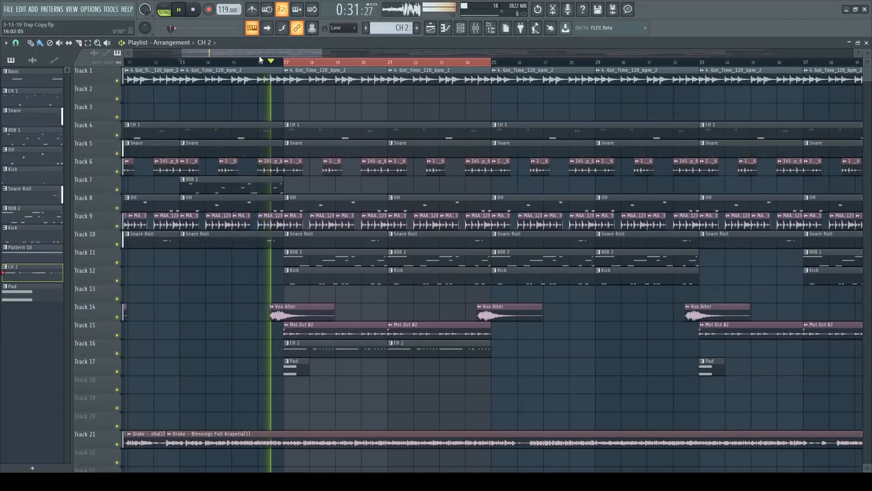
left_click_drag(263, 53, 271, 52)
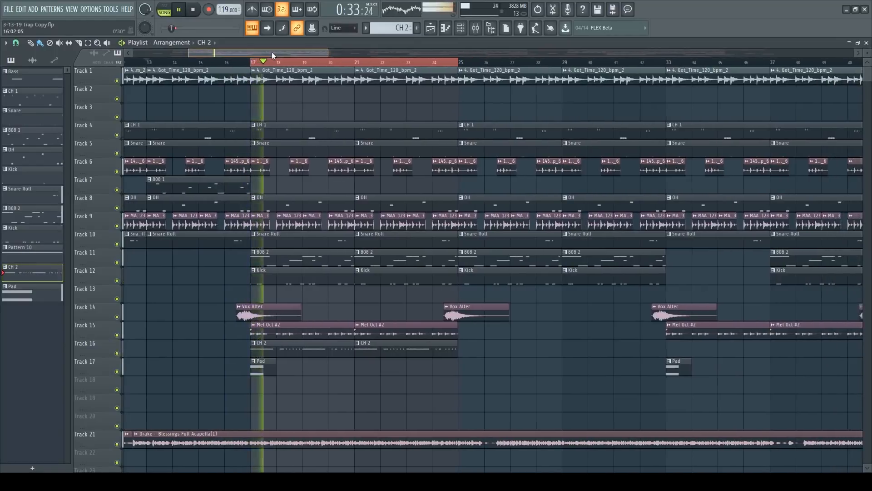
scroll(272, 52, "up", 3)
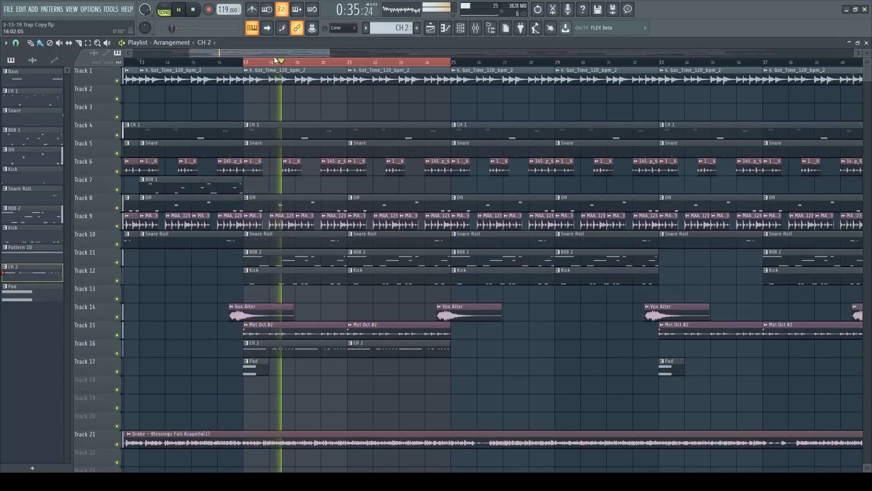
left_click_drag(272, 54, 277, 53)
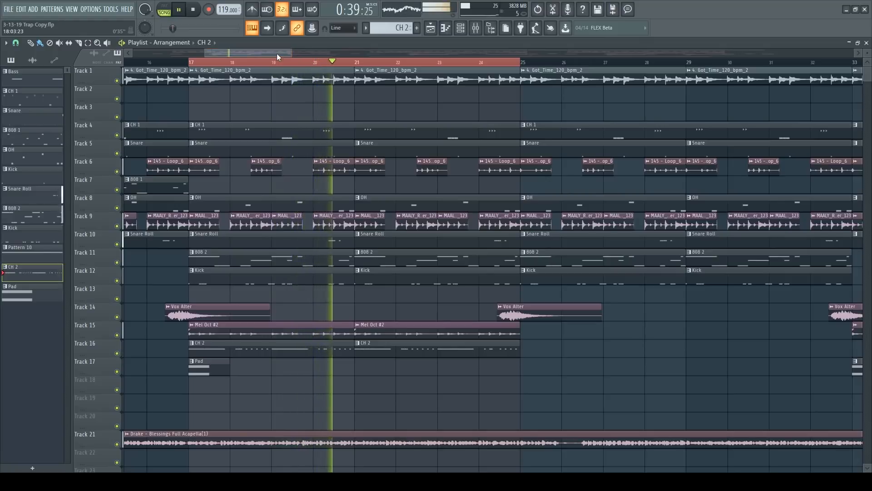
scroll(278, 54, "down", 2)
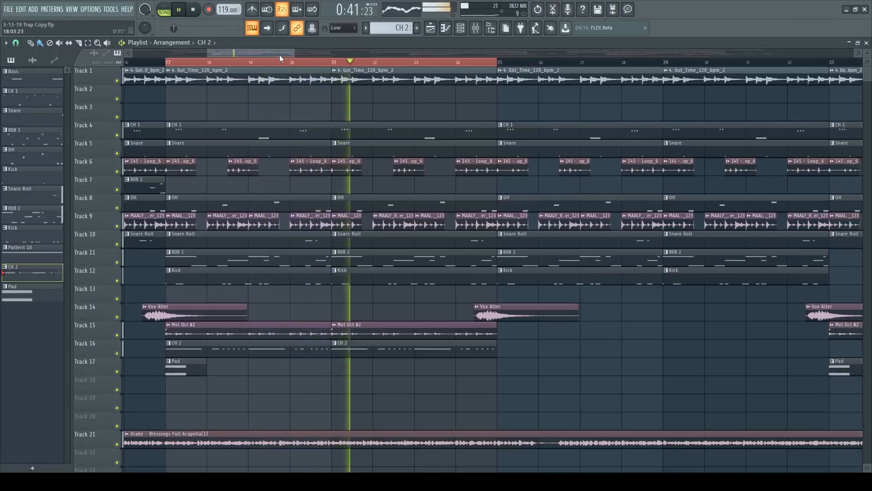
scroll(283, 64, "down", 1)
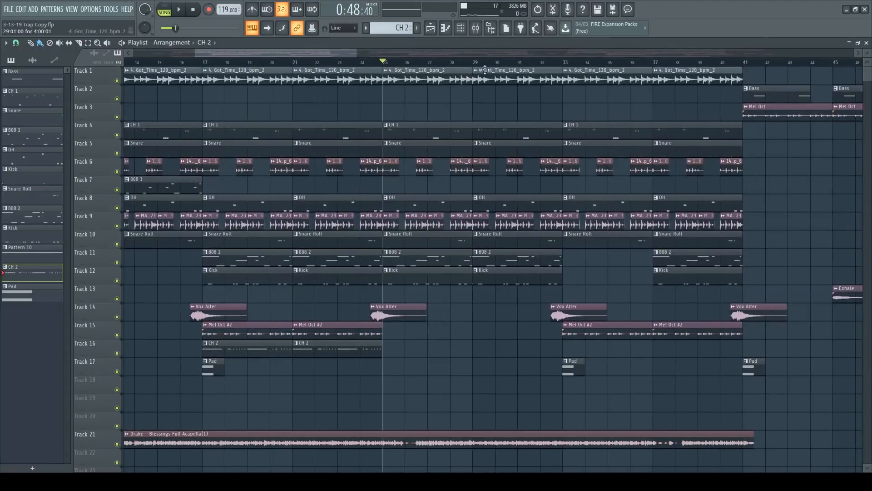
Set the time selection from bar 25 to bar 33 and play the arrangement into it
left_click_drag(564, 66, 394, 84)
left_click(455, 348)
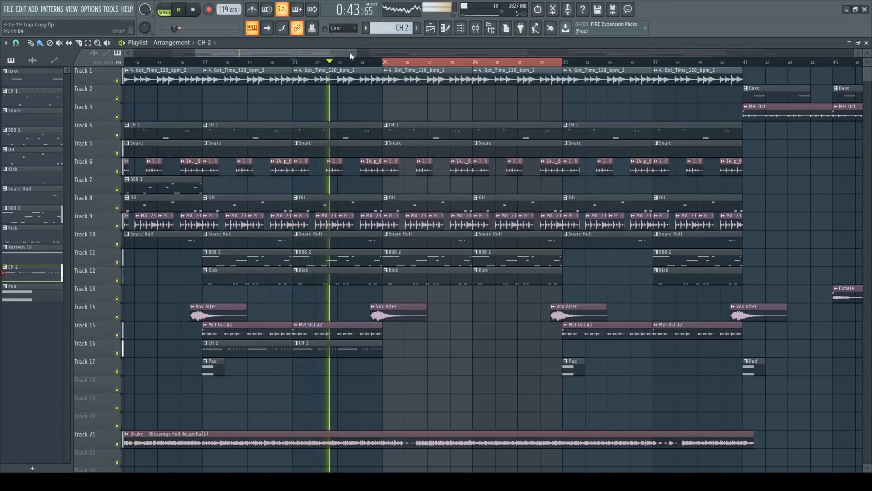
scroll(350, 53, "right", 3)
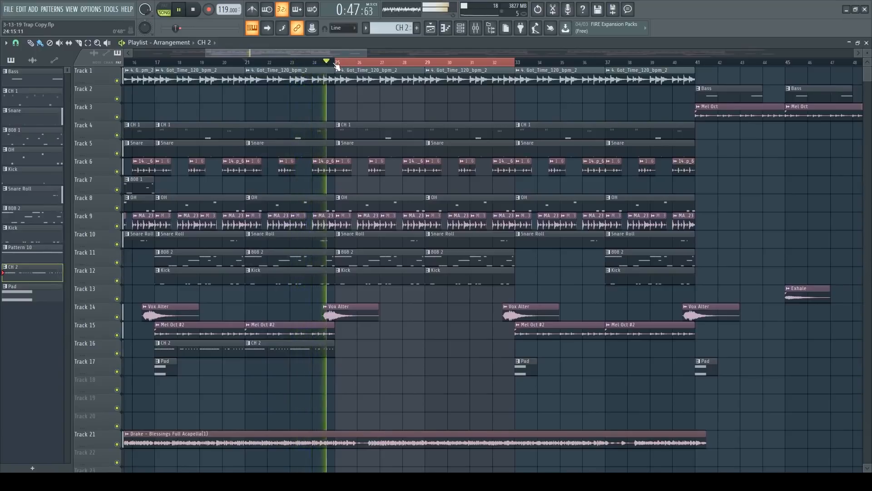
scroll(336, 53, "right", 2)
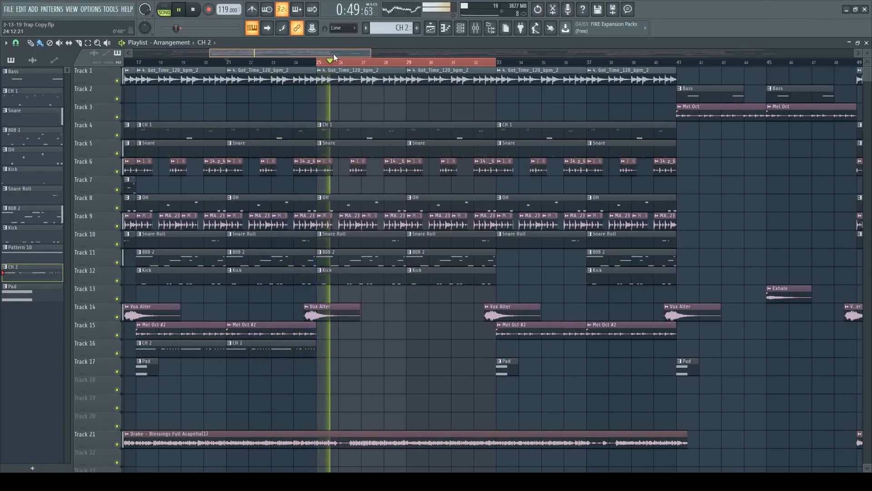